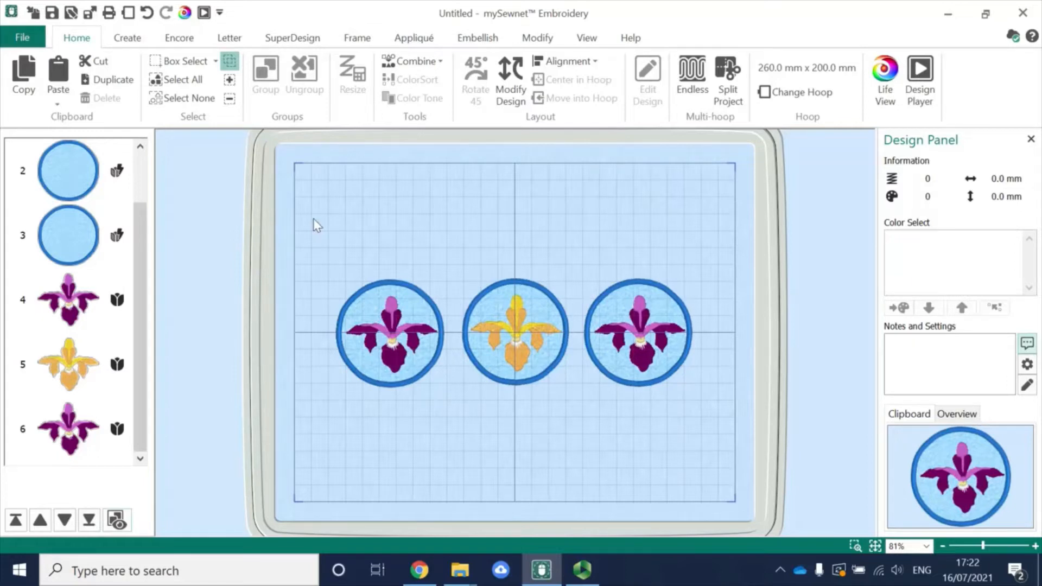
Duplicate the left purple orchid, try the copy below its circle, and delete that copy
click(384, 334)
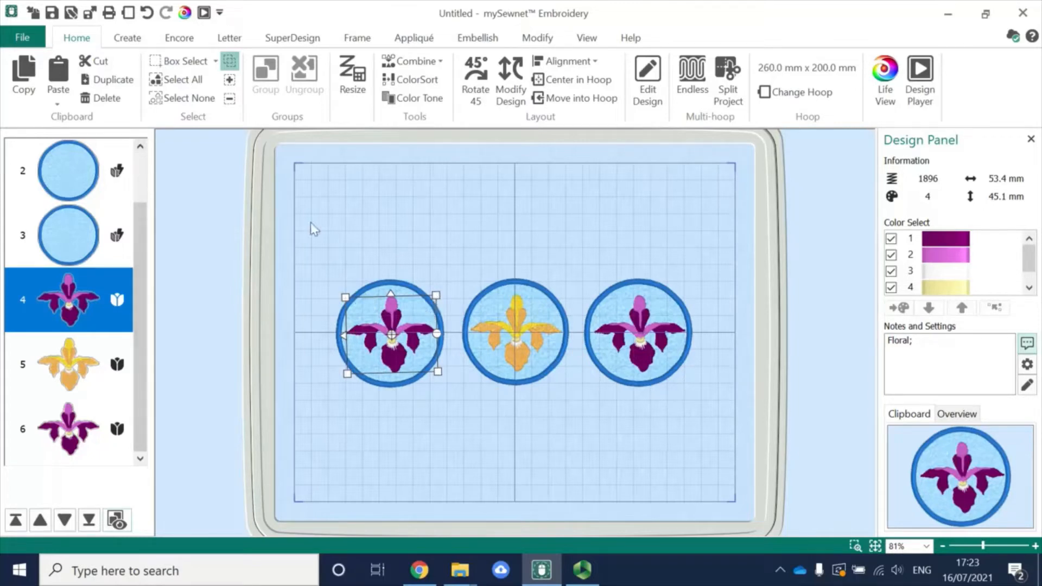
click(114, 79)
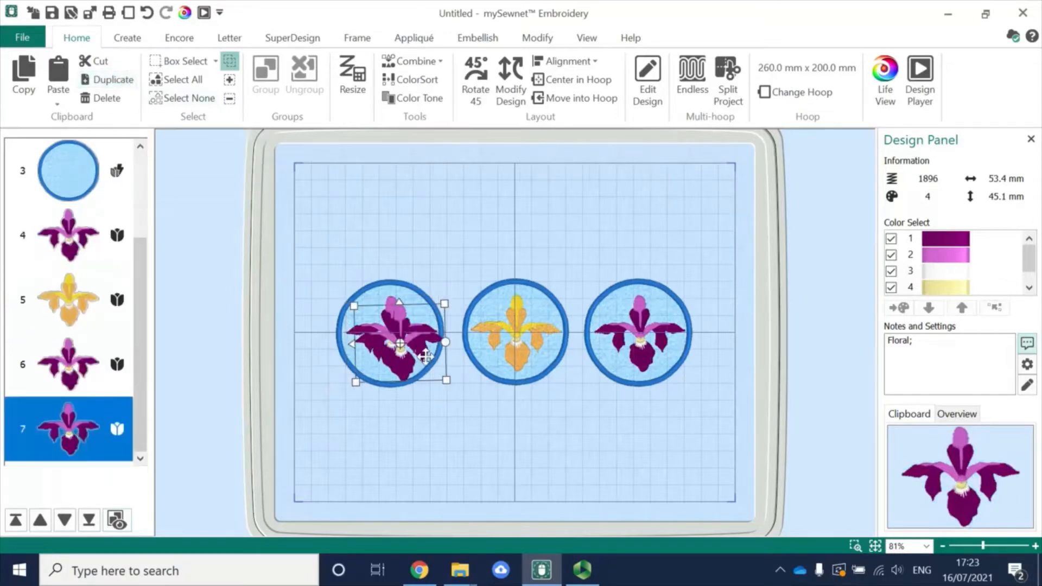
drag(427, 354, 416, 451)
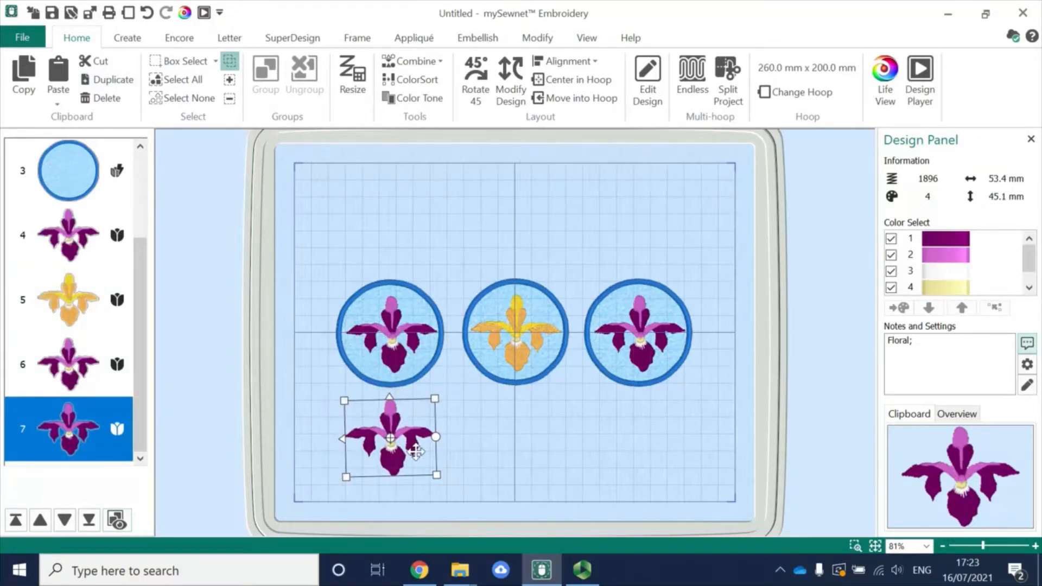
click(97, 99)
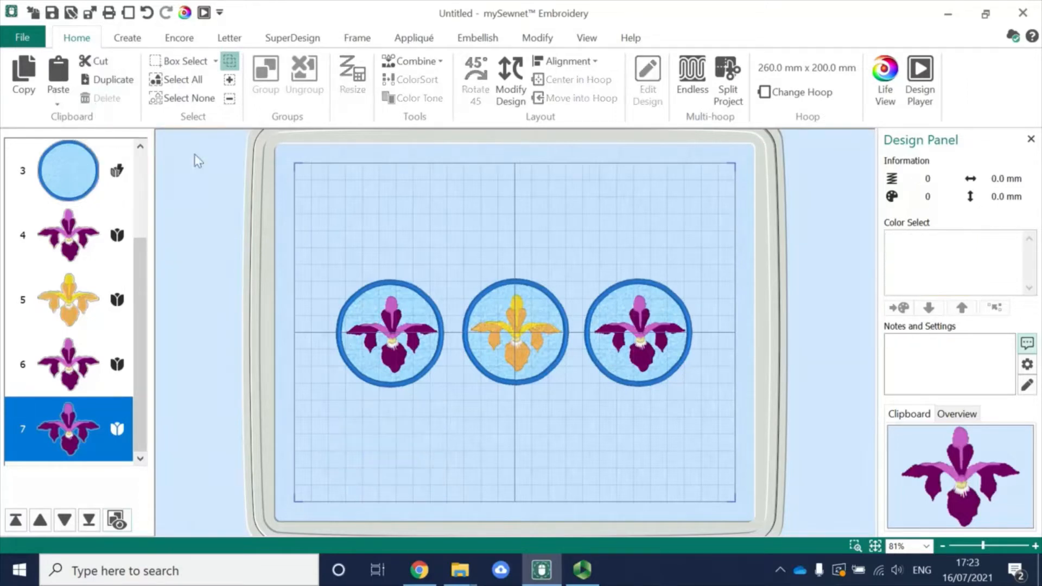
Select the left purple orchid and the middle yellow orchid together, and move both above their circles and back inside
click(399, 346)
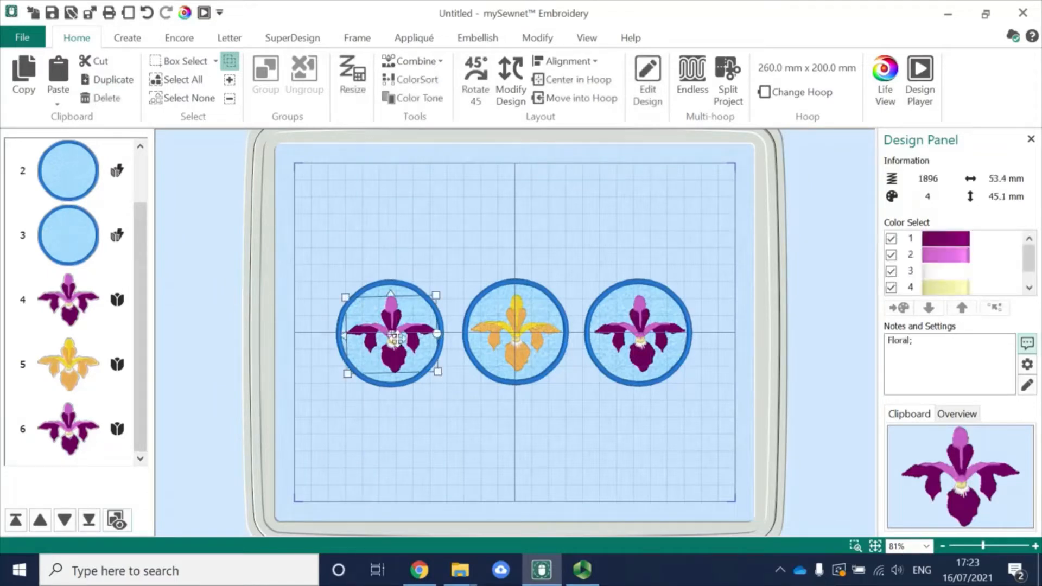
click(93, 313)
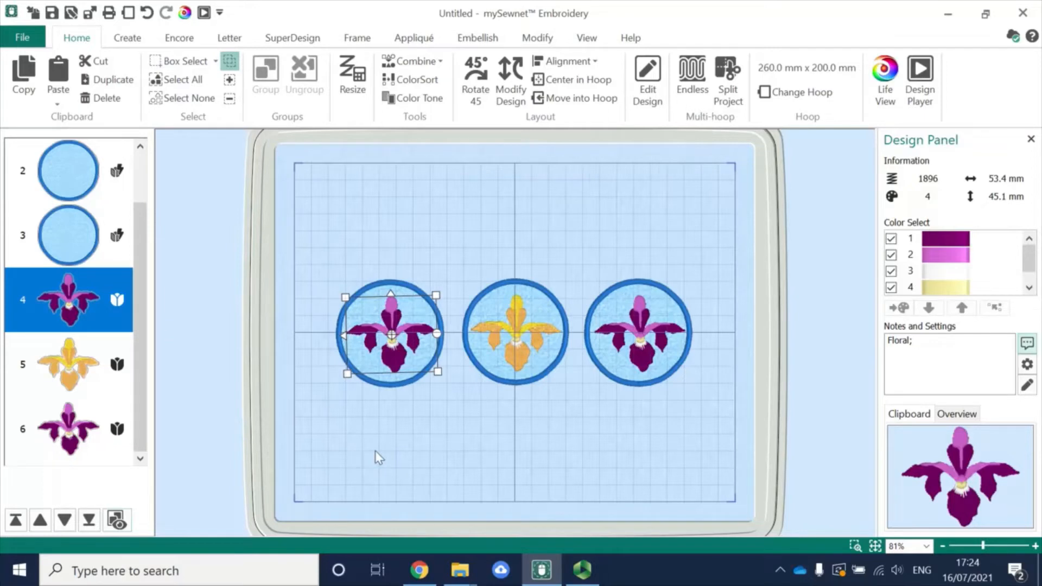
ctrl+click(500, 340)
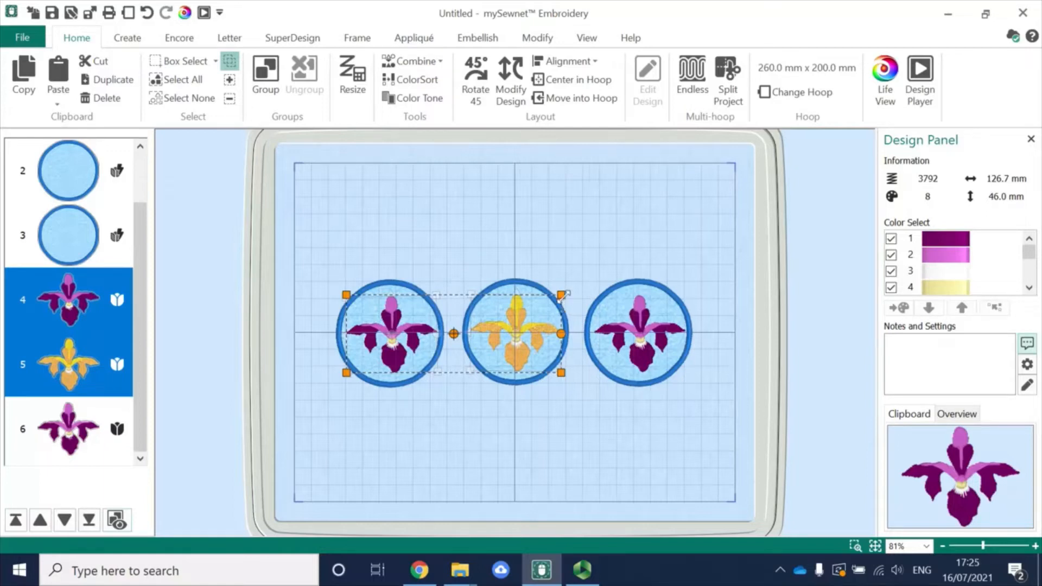
key(ctrl)
key(ctrl)
drag(501, 331, 499, 245)
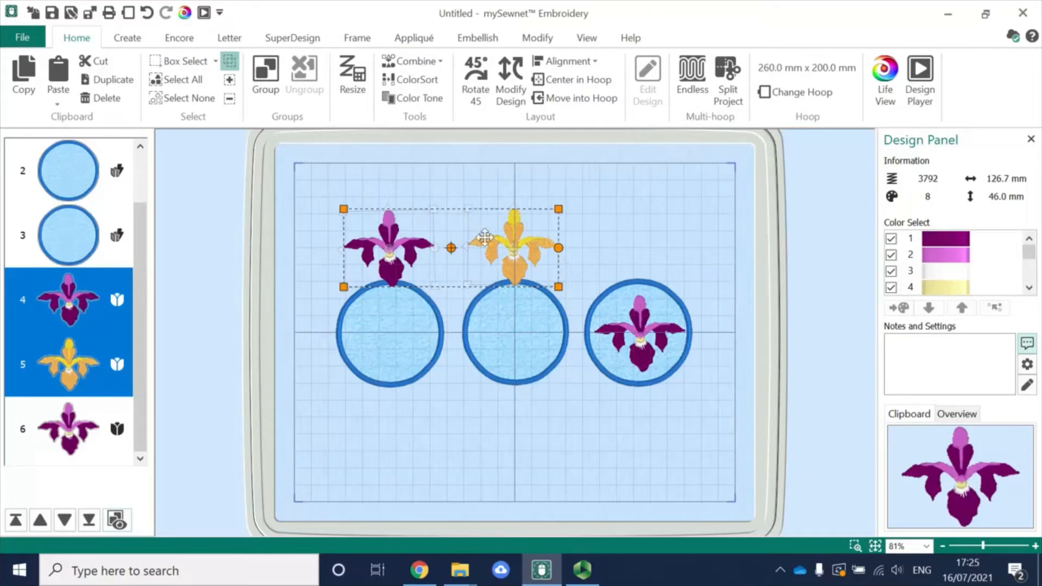
drag(484, 237, 486, 325)
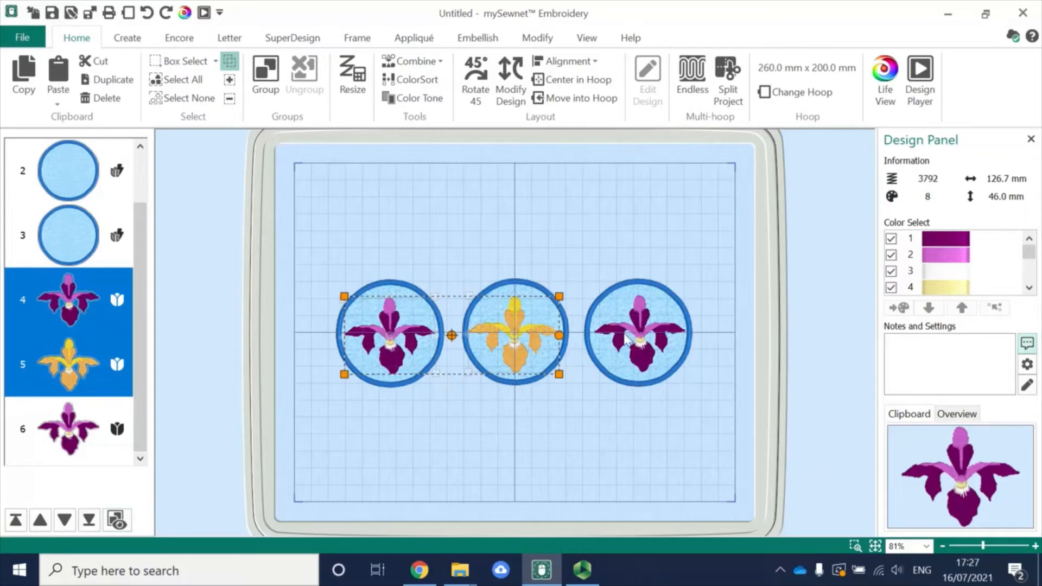
Add the right purple orchid to the selection so all three orchids are selected, and clear the selection
ctrl+click(45, 442)
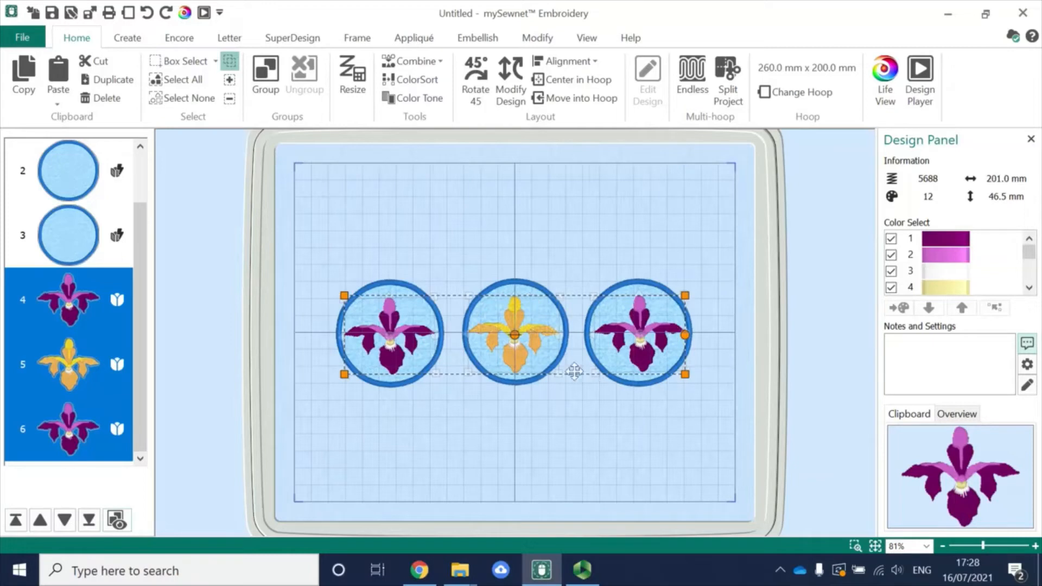
mouse_move(574, 357)
mouse_down()
mouse_move(461, 348)
mouse_move(580, 251)
mouse_move(575, 353)
mouse_up()
click(711, 261)
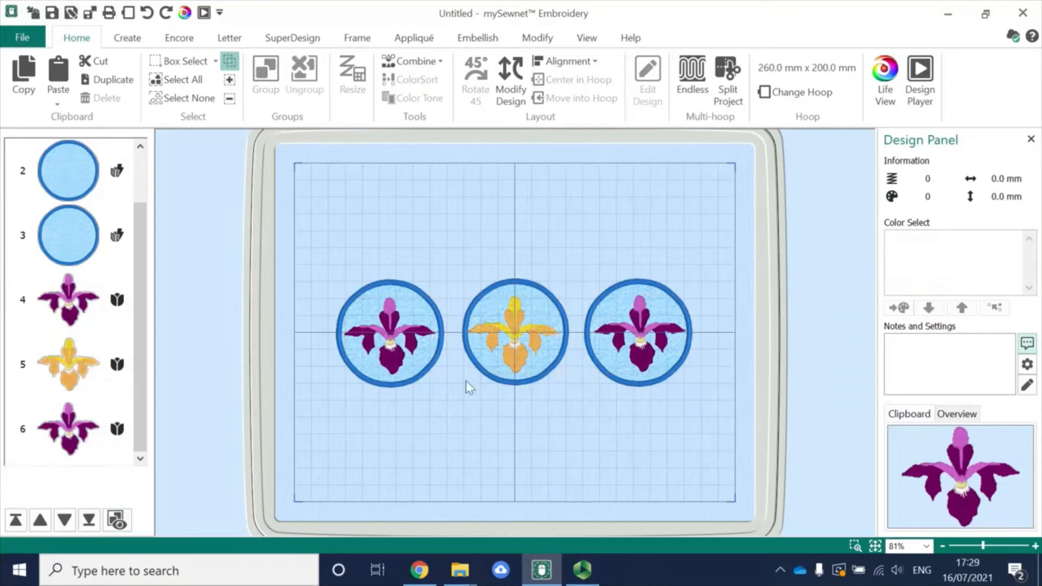
Select the left purple orchid together with its surrounding circle and group them
click(398, 318)
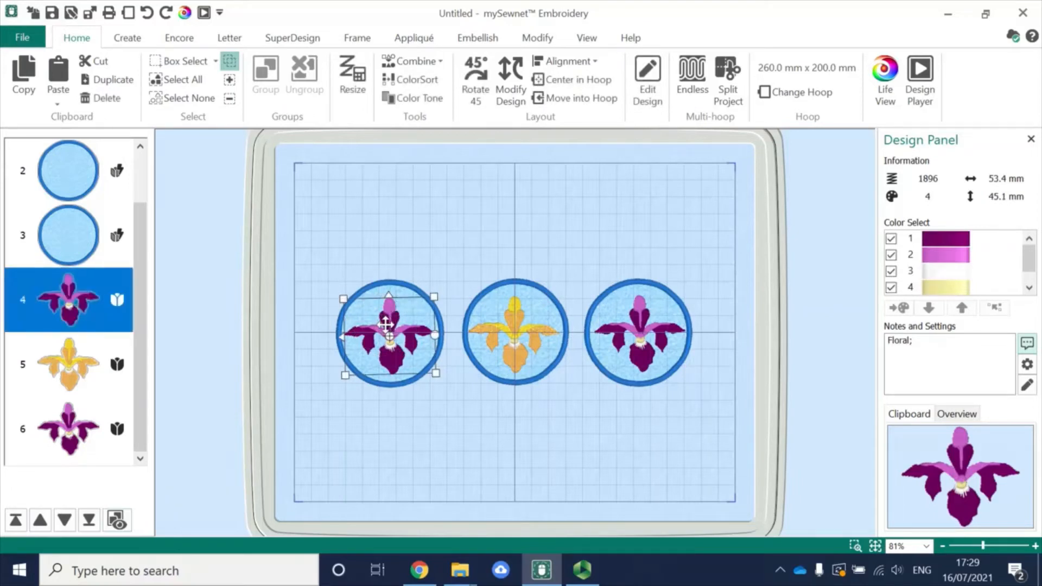
ctrl+click(398, 288)
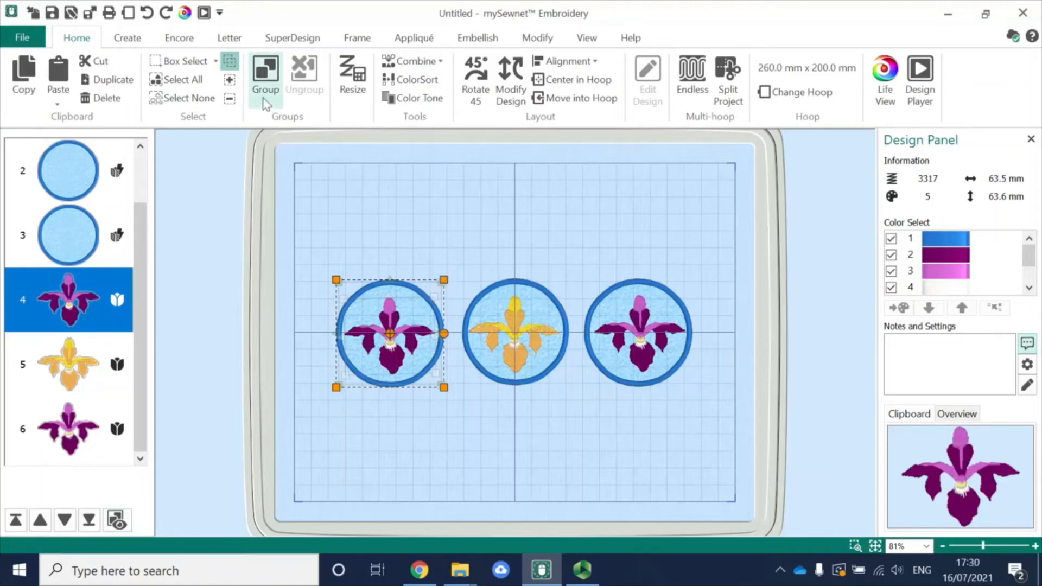
key(ctrl)
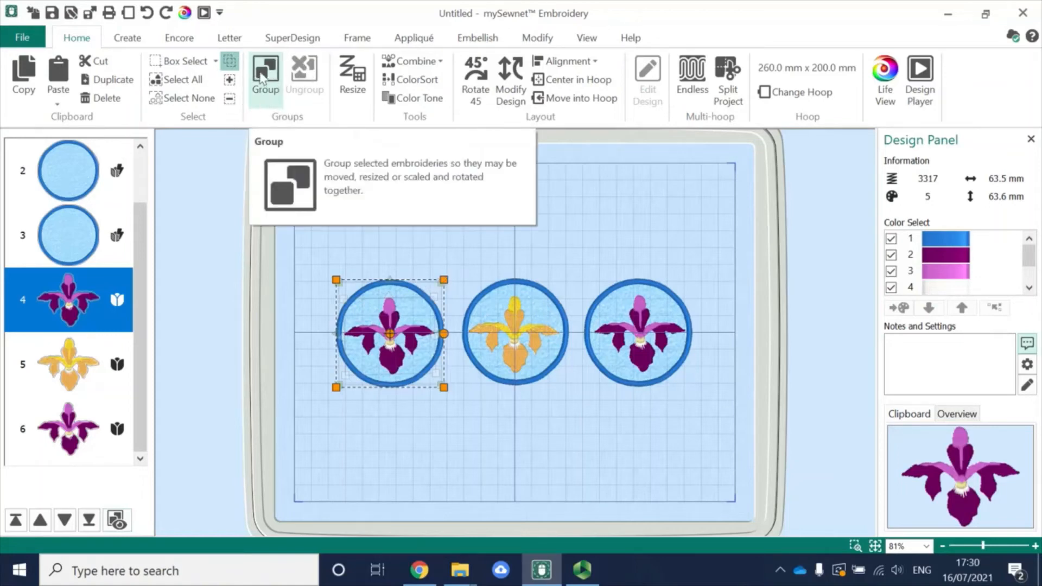
click(266, 104)
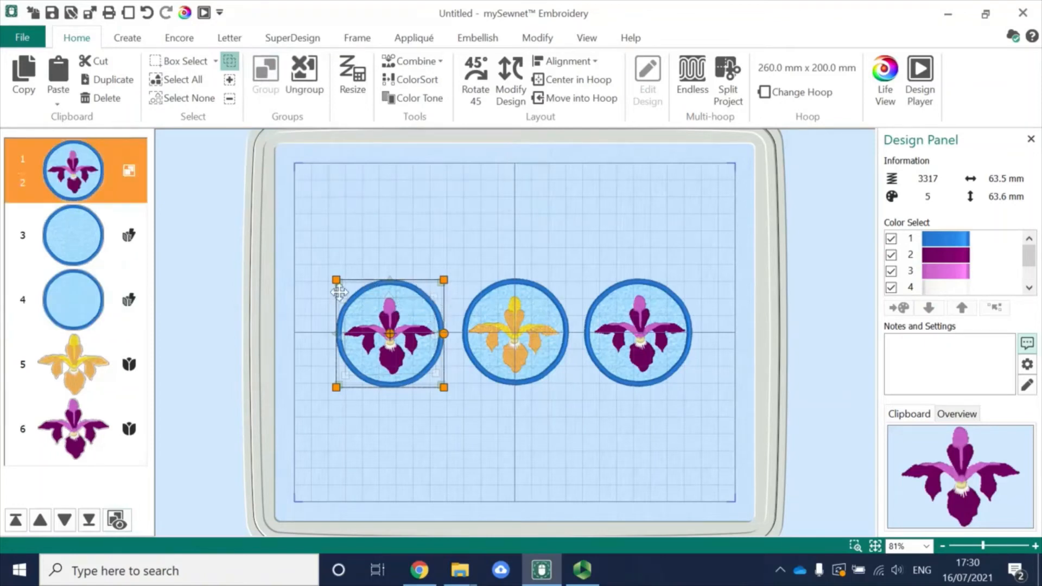
key(ctrl)
key(ctrl)
key(ctrl)
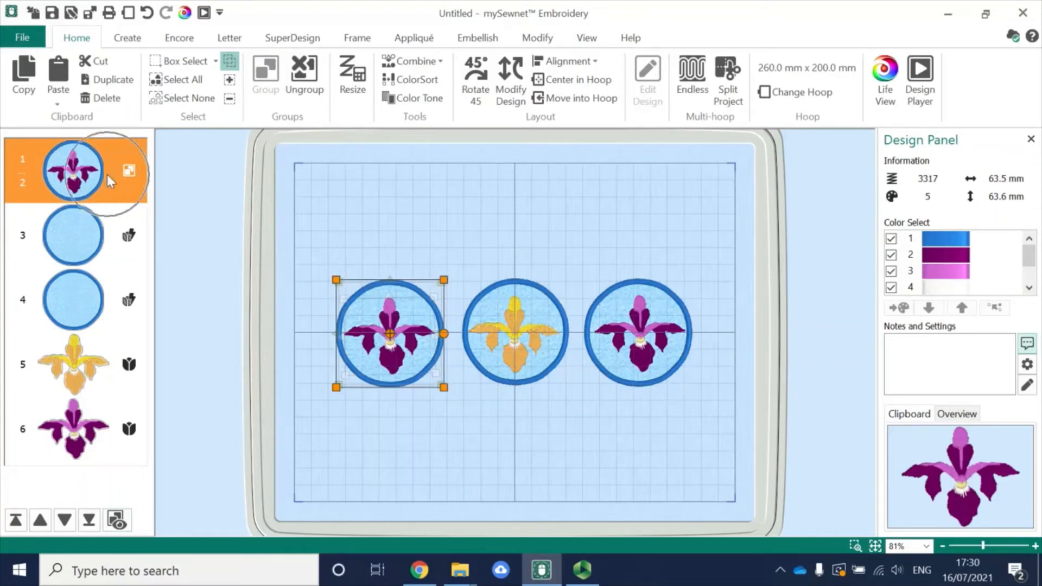
key(ctrl)
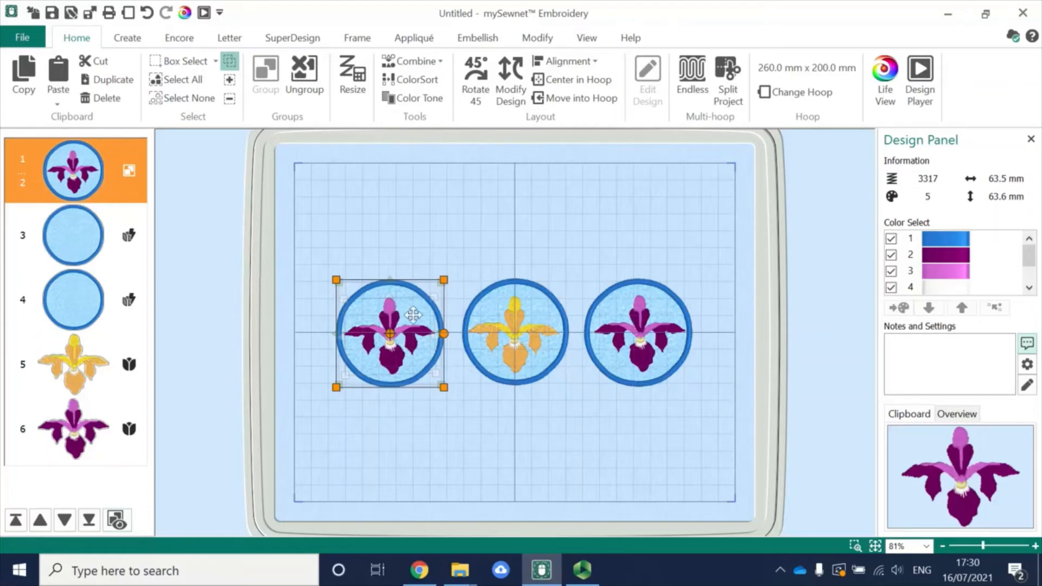
Move the grouped circle and orchid slightly left, enlarge the group to about 75 mm wide, and rotate it slightly clockwise
mouse_move(419, 307)
mouse_down()
mouse_move(377, 279)
mouse_move(420, 284)
mouse_move(401, 286)
mouse_move(412, 296)
mouse_move(402, 316)
mouse_up()
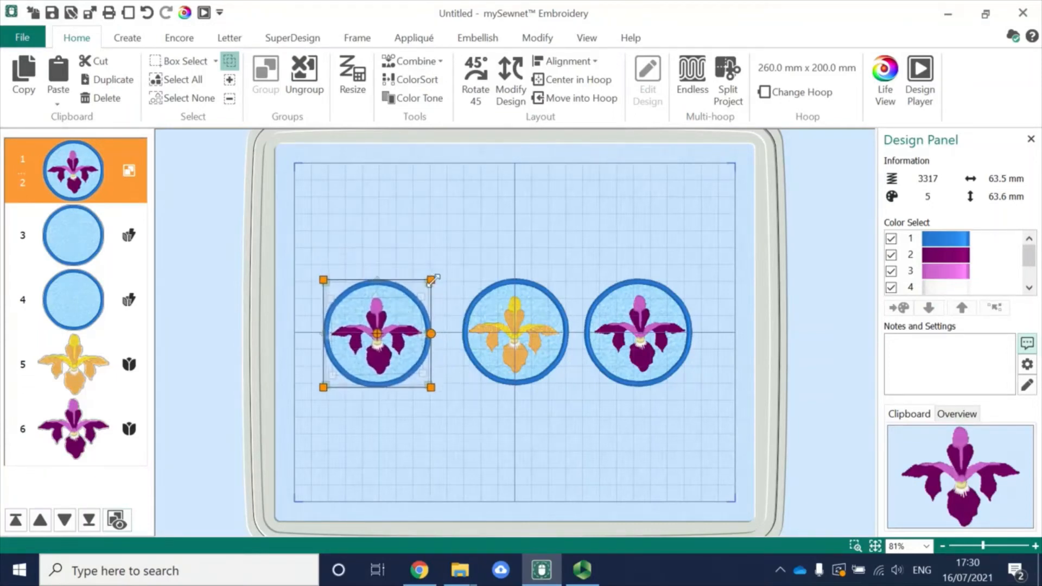
drag(431, 280, 451, 259)
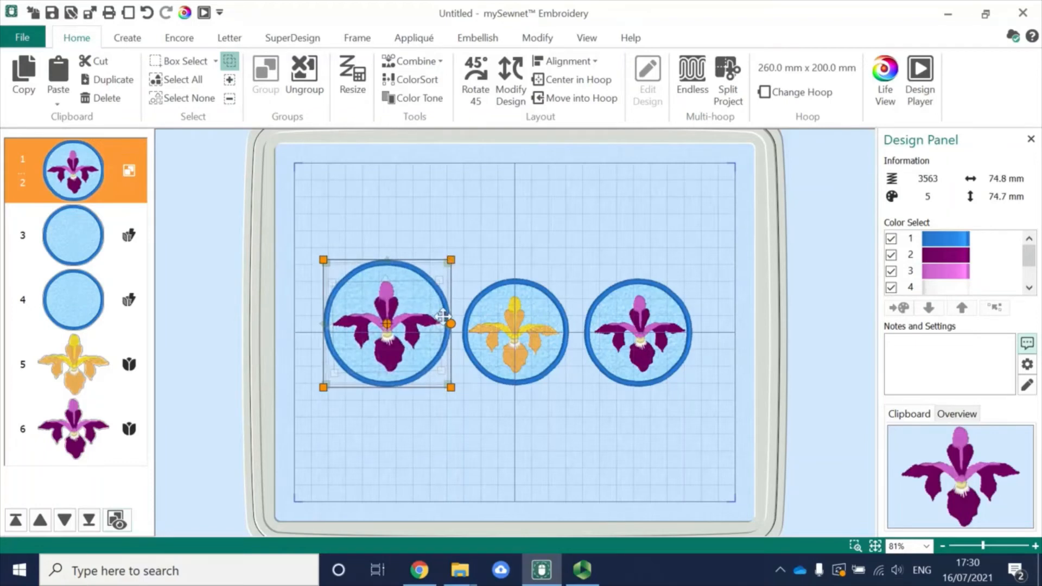
drag(452, 324, 458, 346)
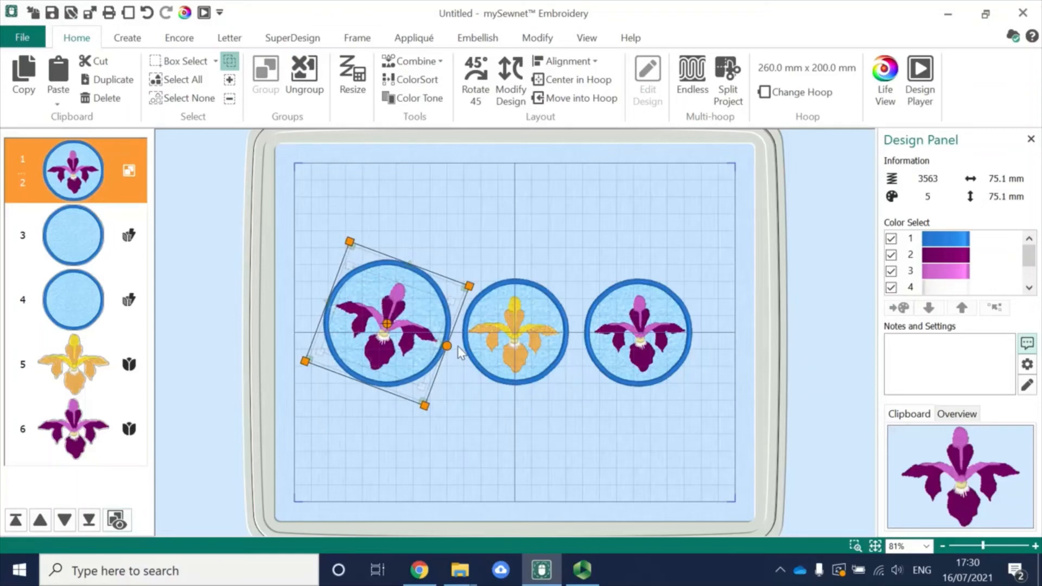
Rotate only the ungrouped yellow orchid clockwise inside the middle circle
click(514, 341)
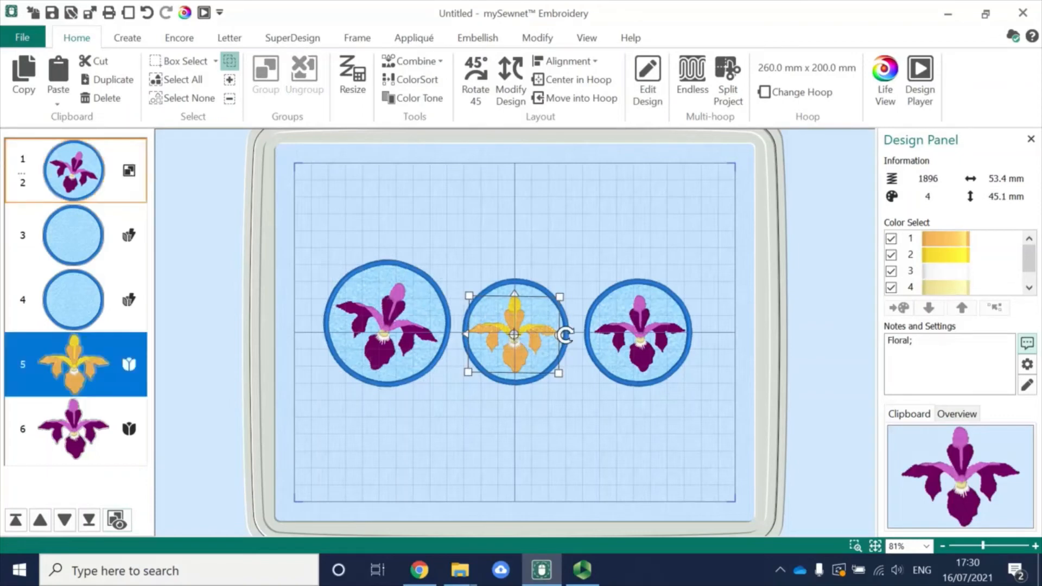
drag(565, 334, 570, 369)
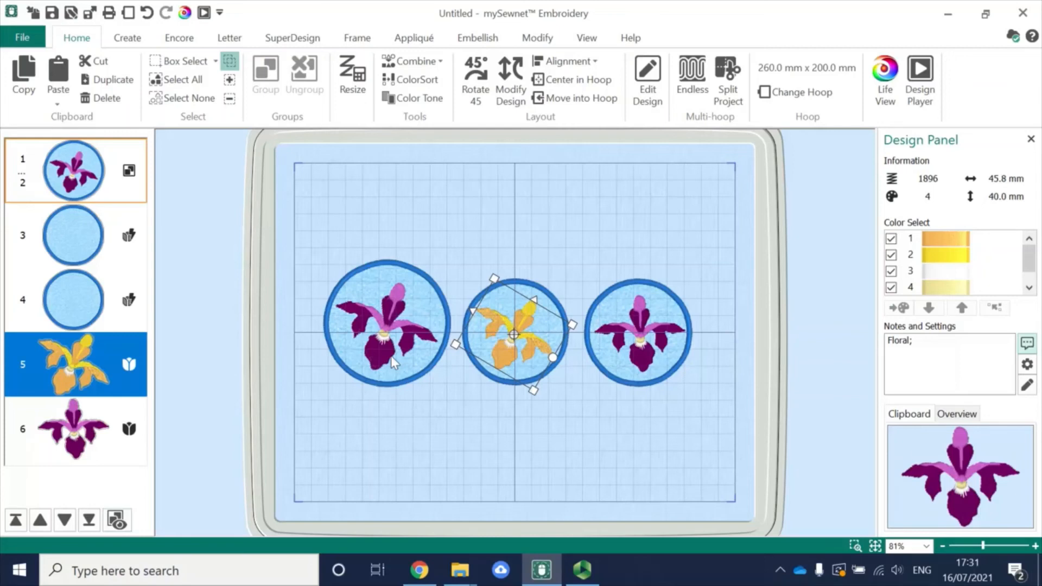
Ungroup the left circle and purple orchid, and rotate only the orchid counterclockwise inside its circle
click(383, 328)
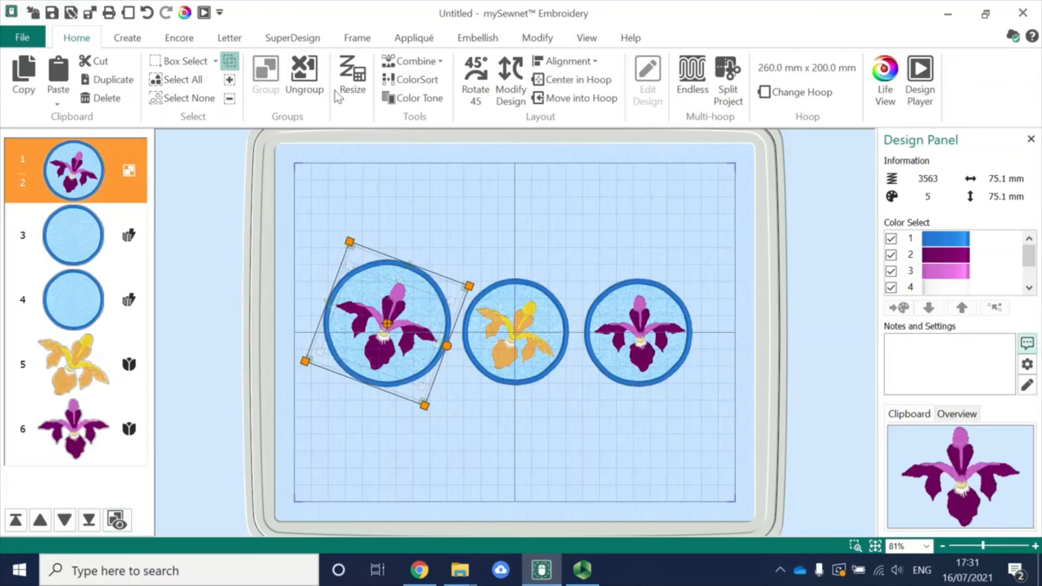
click(299, 86)
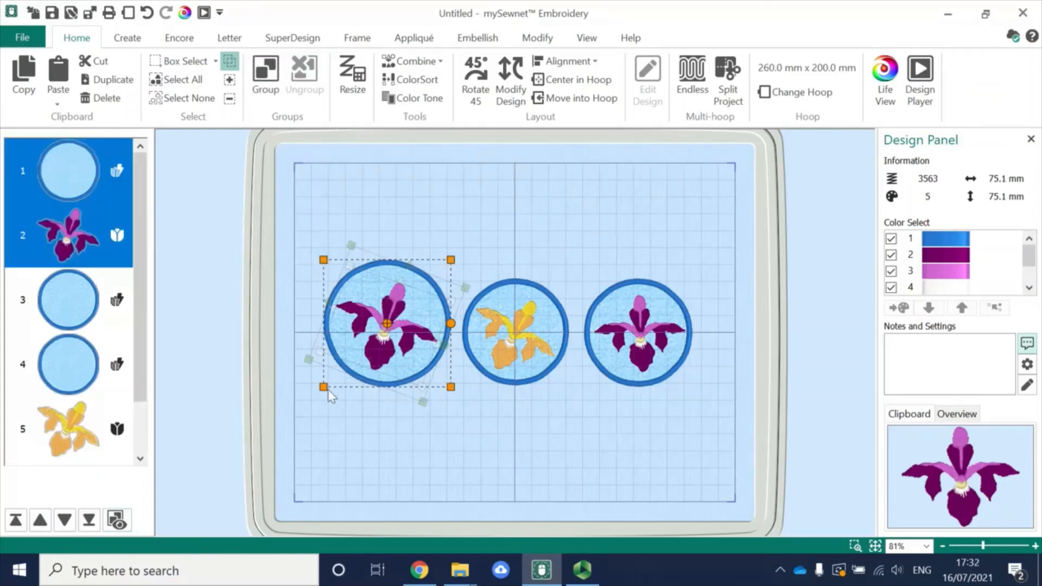
click(489, 259)
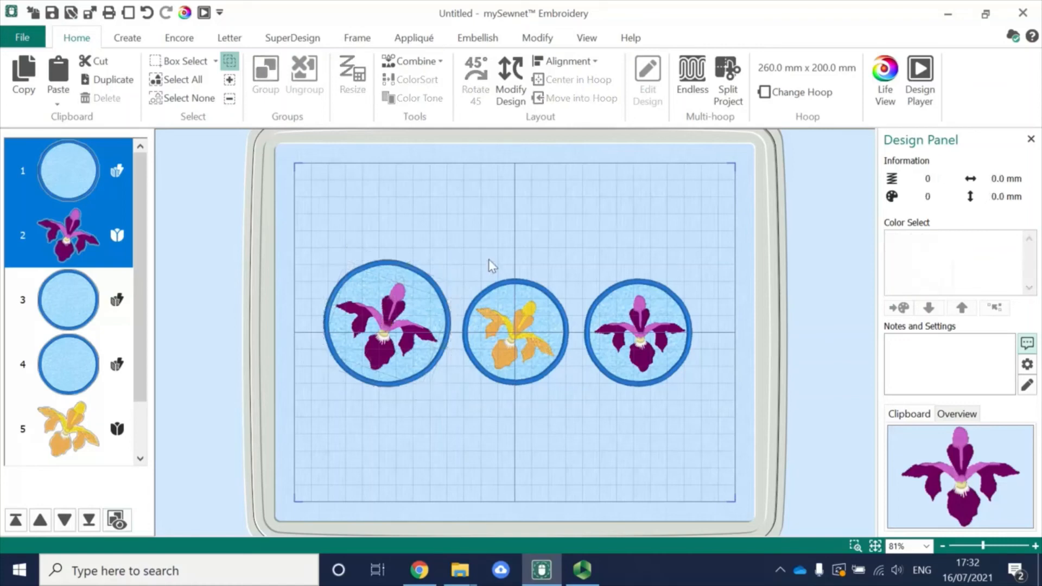
click(385, 322)
drag(437, 343, 425, 302)
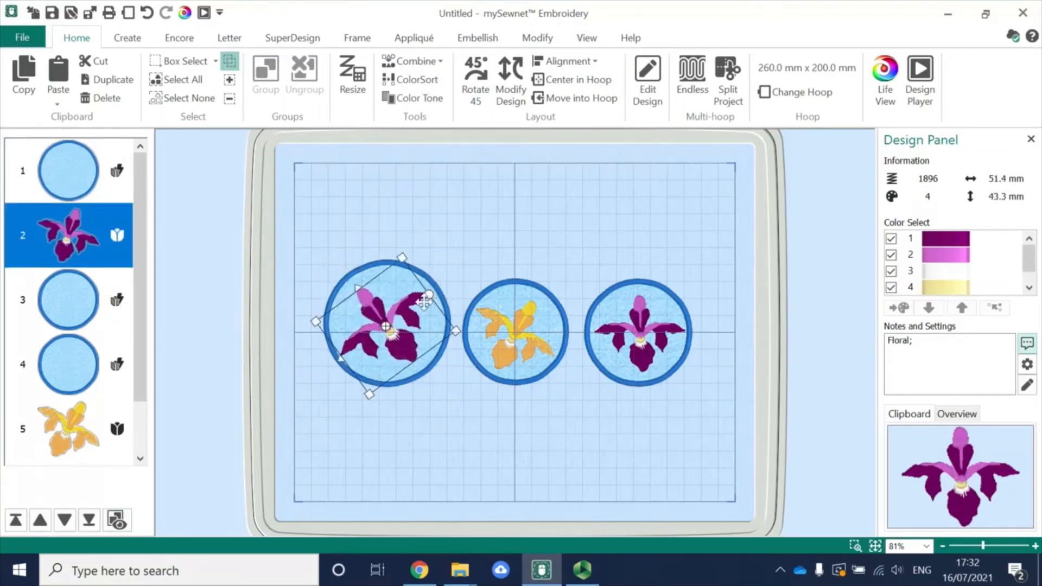